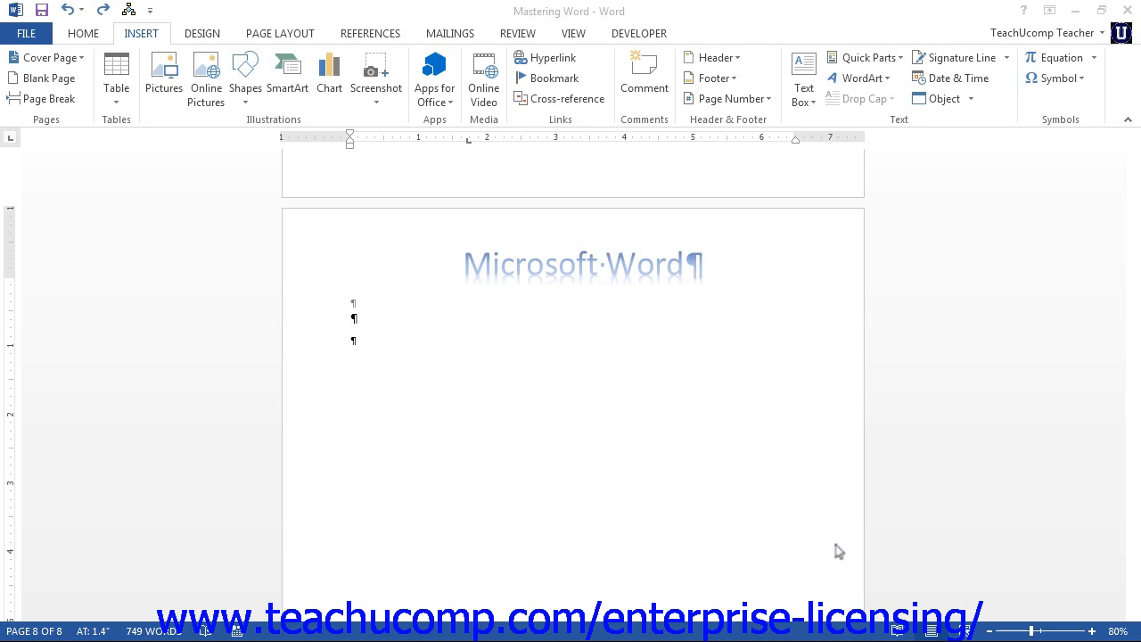
Step: Start a new Quick Part from the header's "Microsoft Word" title and name it "Mastering Word Title"
{"action": "double_click", "coordinate": [657, 262]}
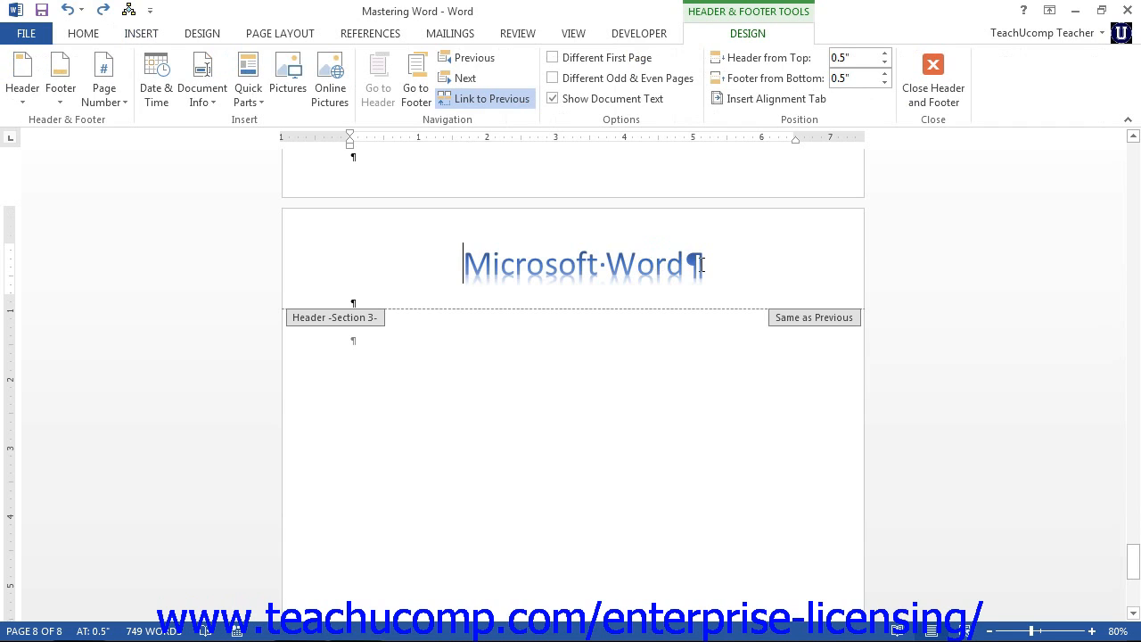
{"action": "left_click_drag", "start_coordinate": [678, 264], "coordinate": [514, 261]}
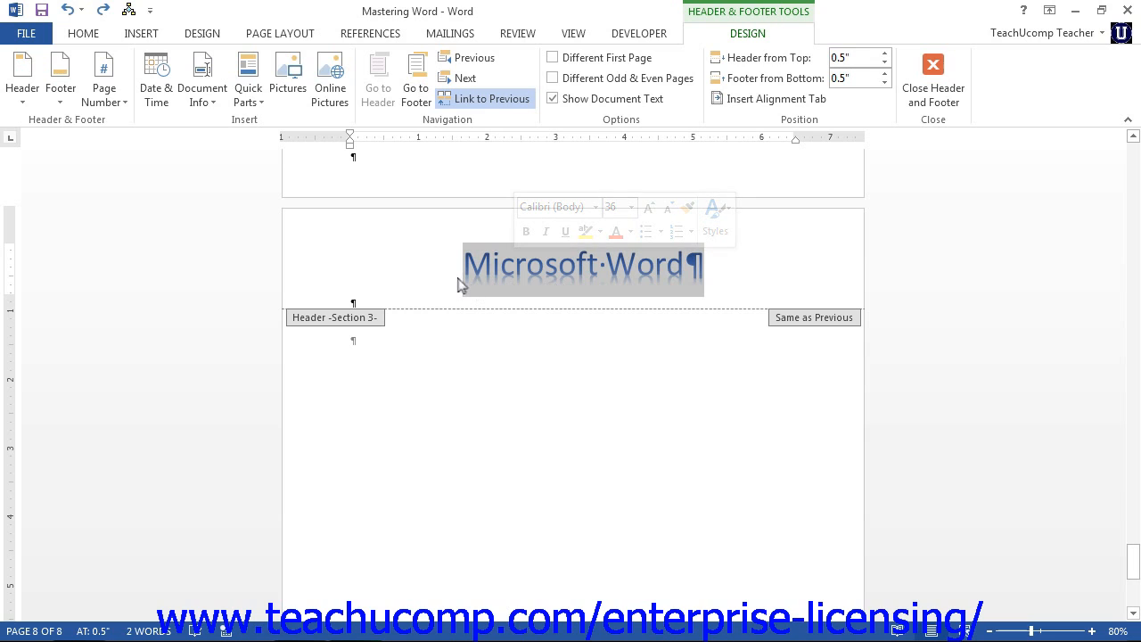
{"action": "left_click", "coordinate": [81, 35]}
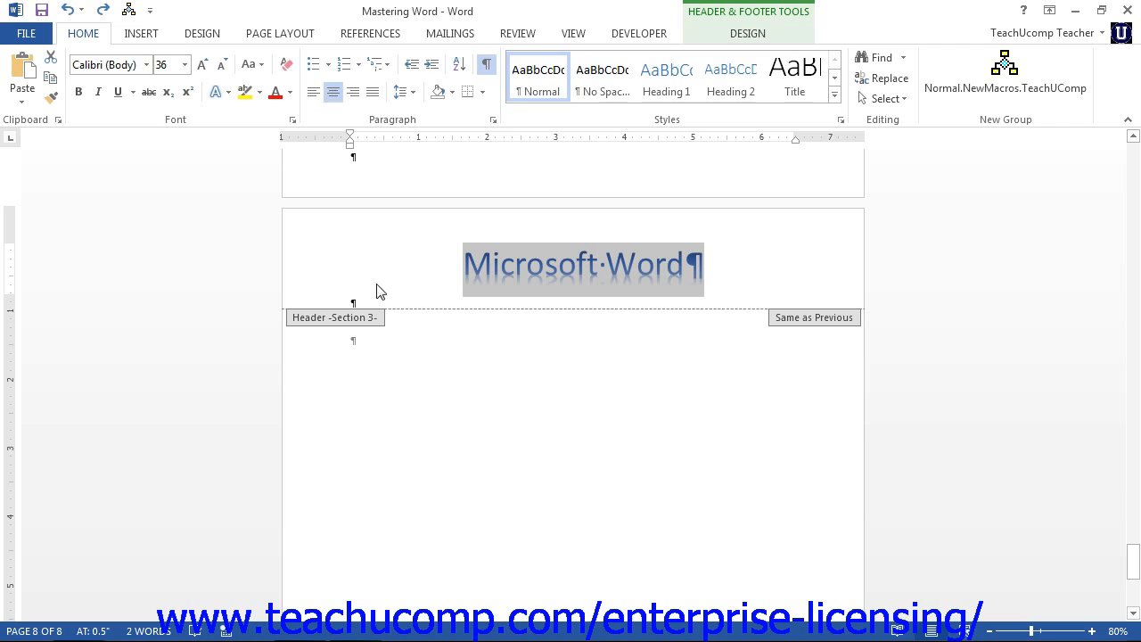
{"action": "left_click", "coordinate": [143, 33]}
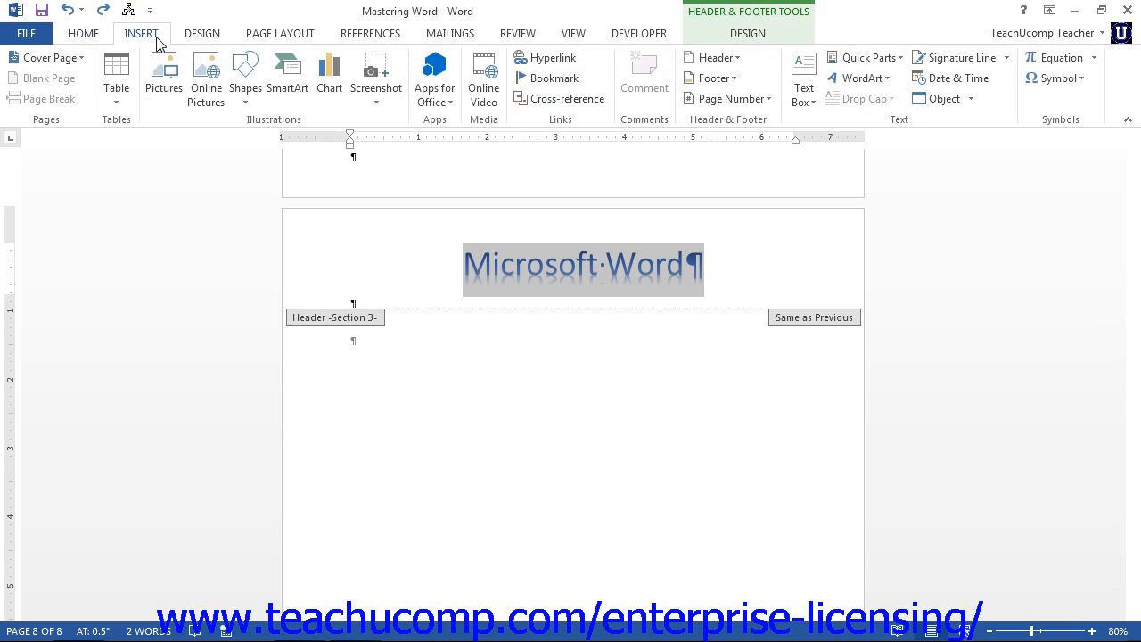
{"action": "left_click", "coordinate": [848, 62]}
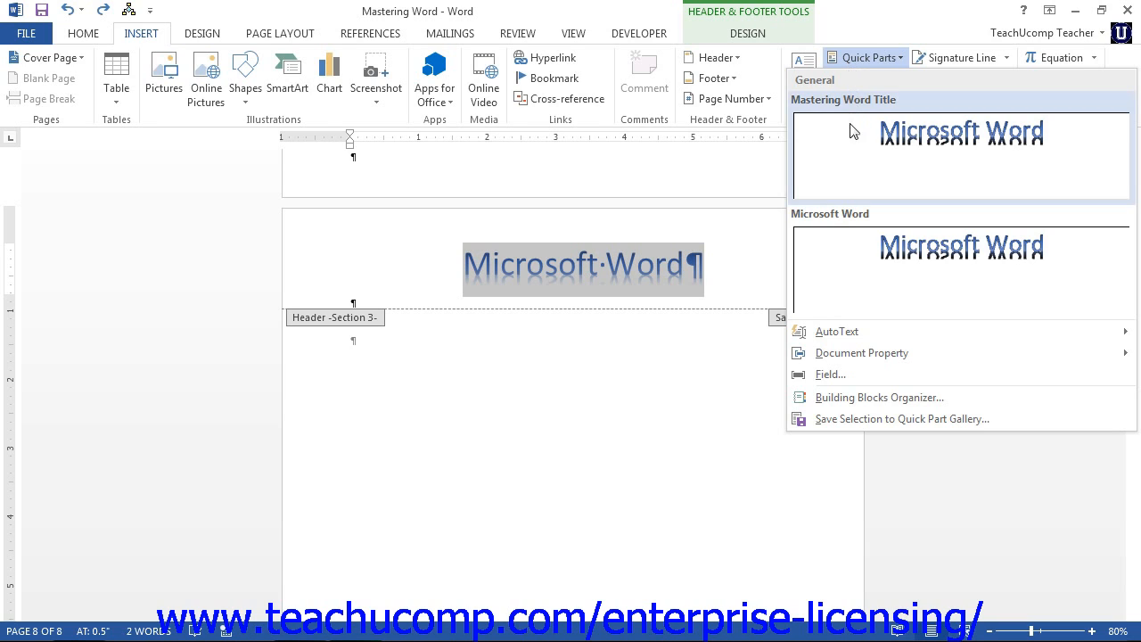
{"action": "left_click", "coordinate": [904, 420]}
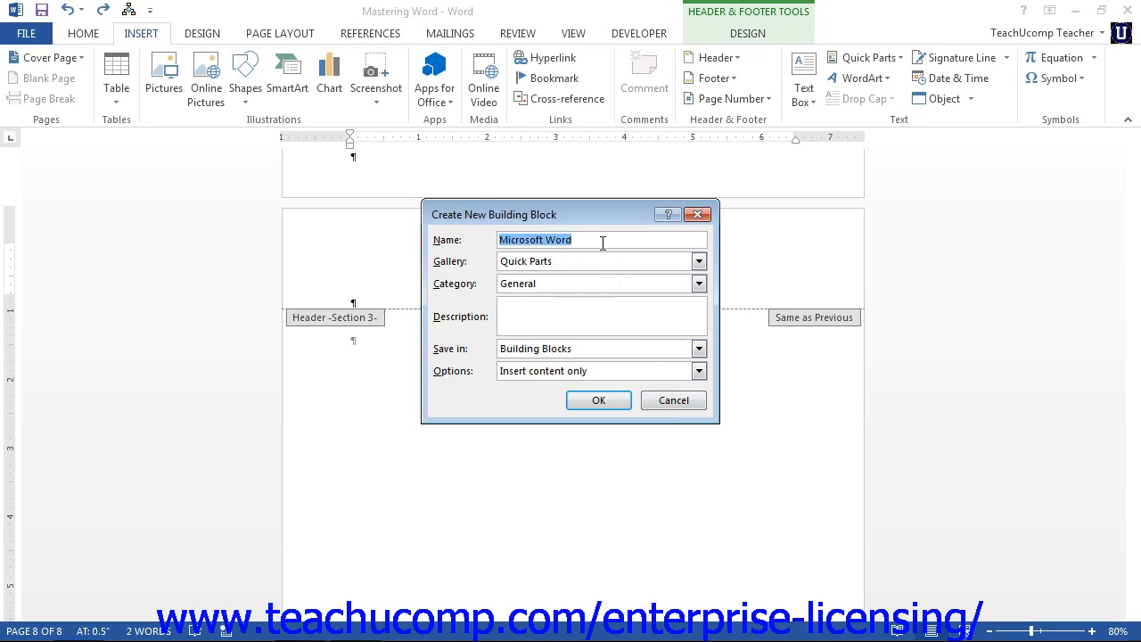
{"action": "type", "text": "Maste"}
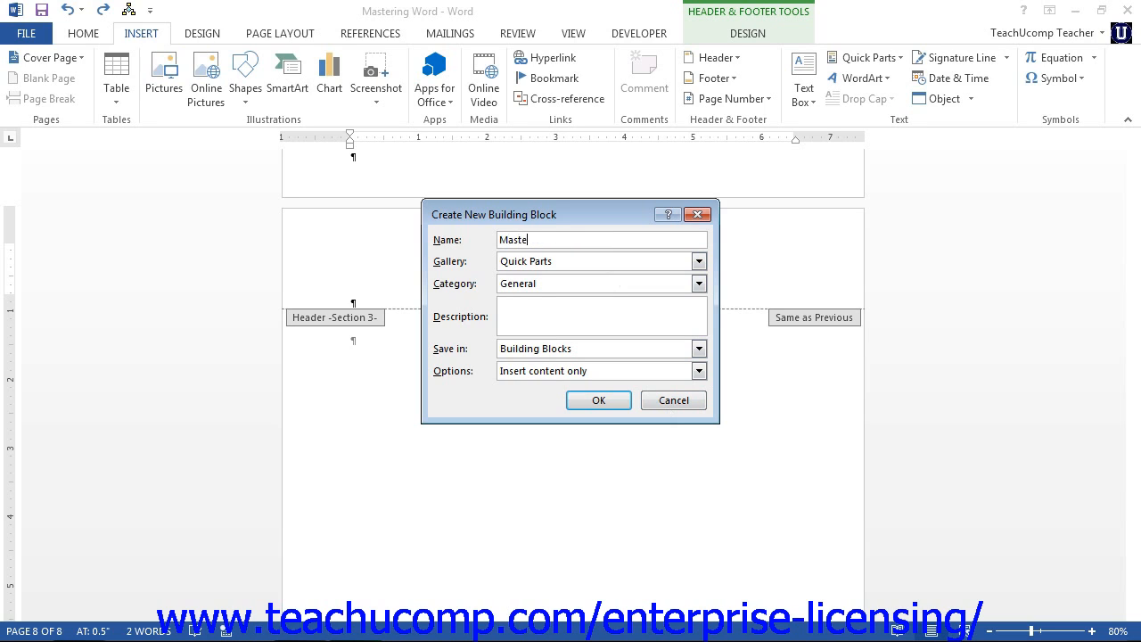
{"action": "type", "text": "ring Word Title"}
Step: Review the gallery and category choices for the new building block
{"action": "left_click", "coordinate": [698, 262]}
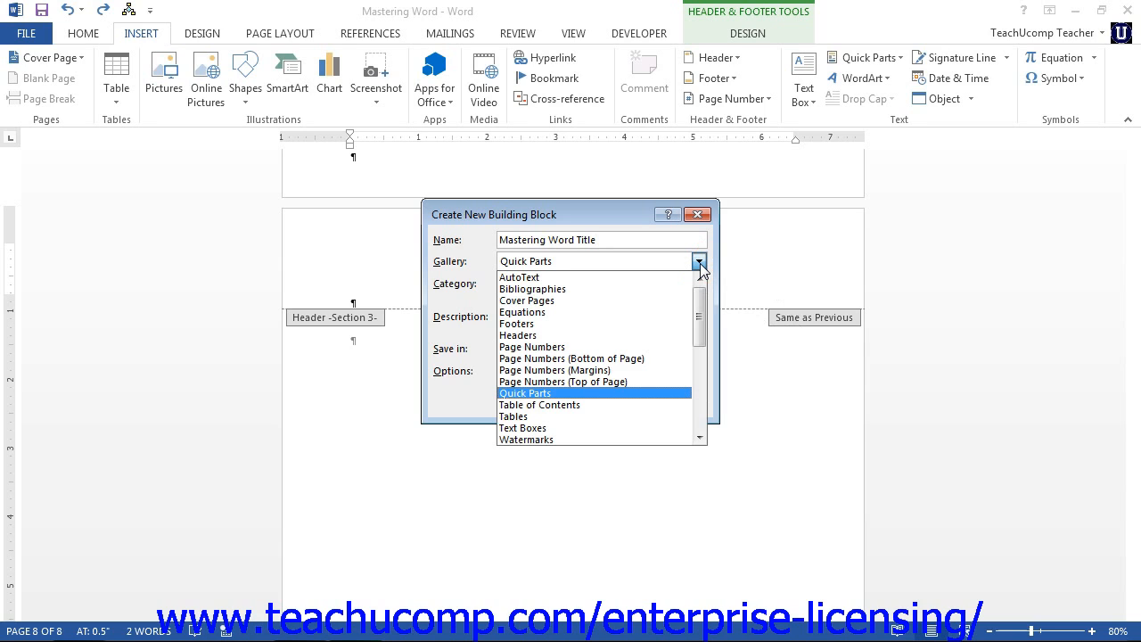
{"action": "left_click", "coordinate": [699, 264]}
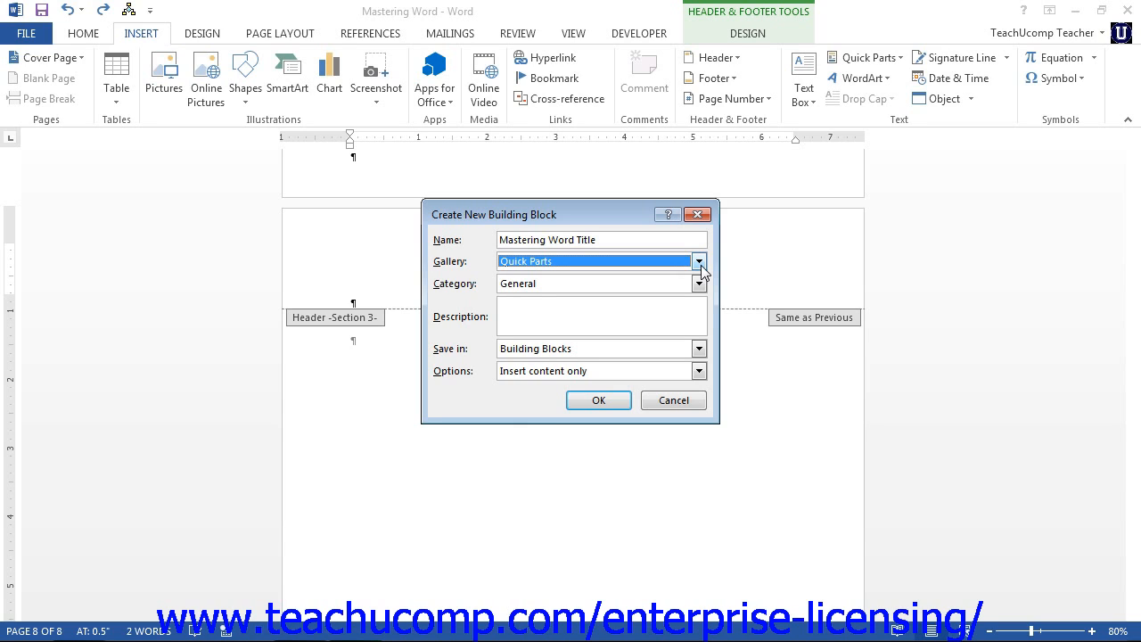
{"action": "left_click", "coordinate": [701, 282]}
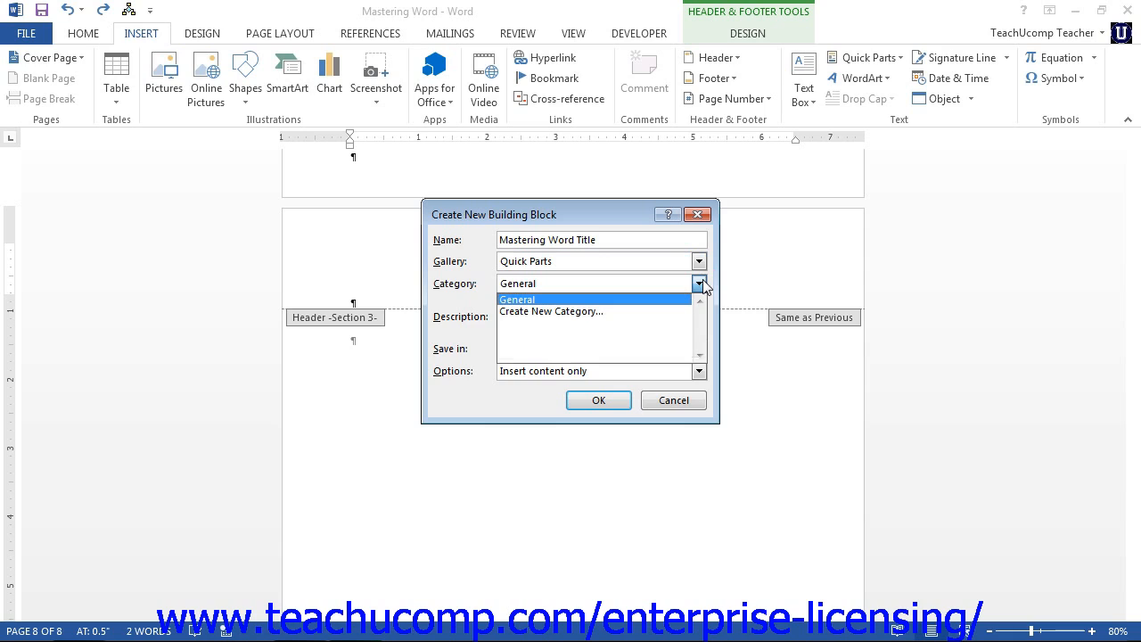
{"action": "left_click", "coordinate": [700, 282]}
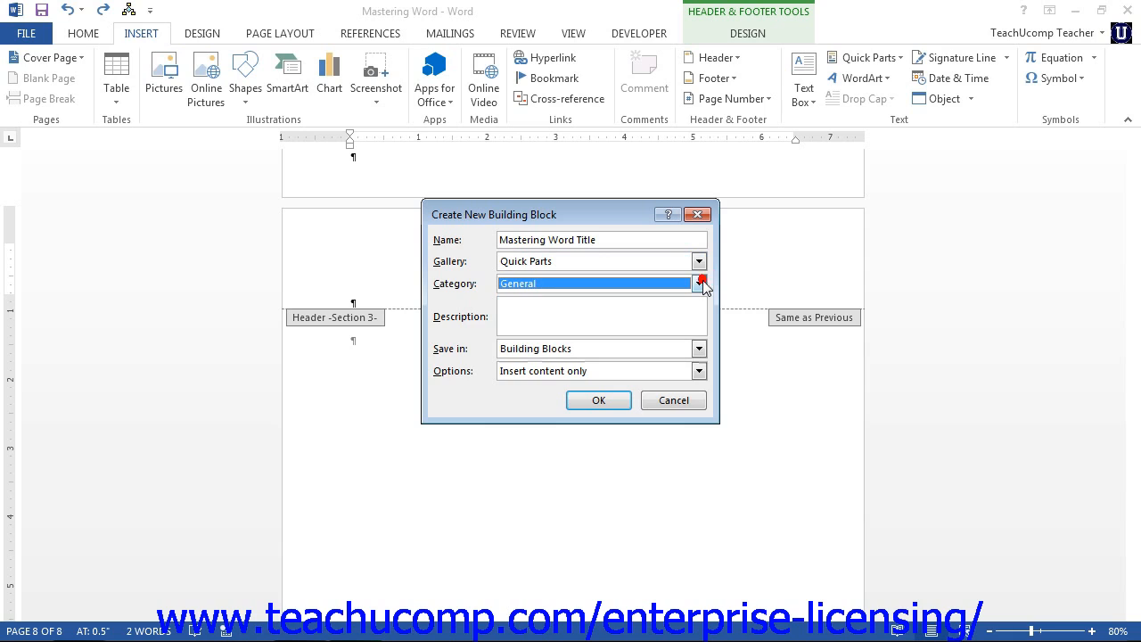
{"action": "left_click", "coordinate": [595, 311]}
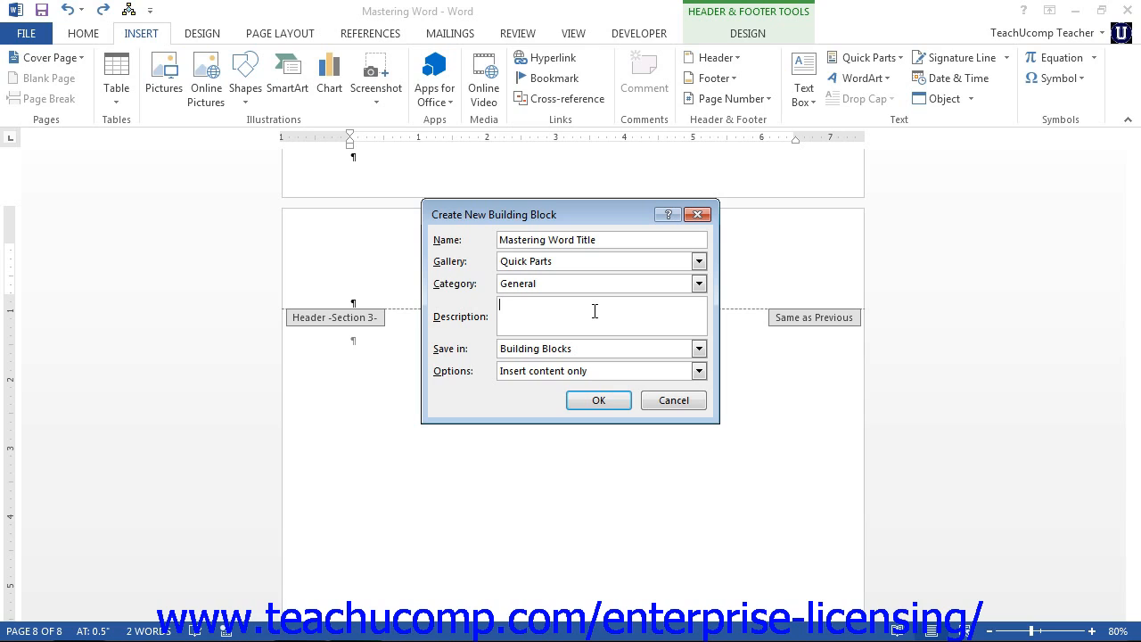
Step: Save the building block in the Normal template with the "Insert content only" option, and return to the document body
{"action": "left_click", "coordinate": [697, 350]}
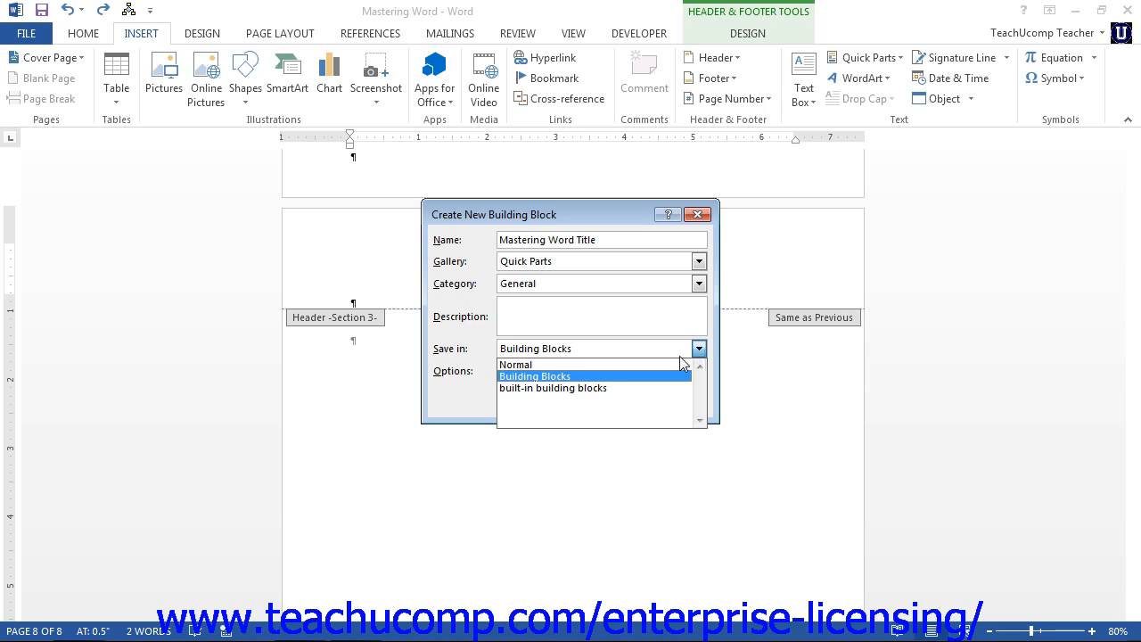
{"action": "left_click", "coordinate": [669, 365]}
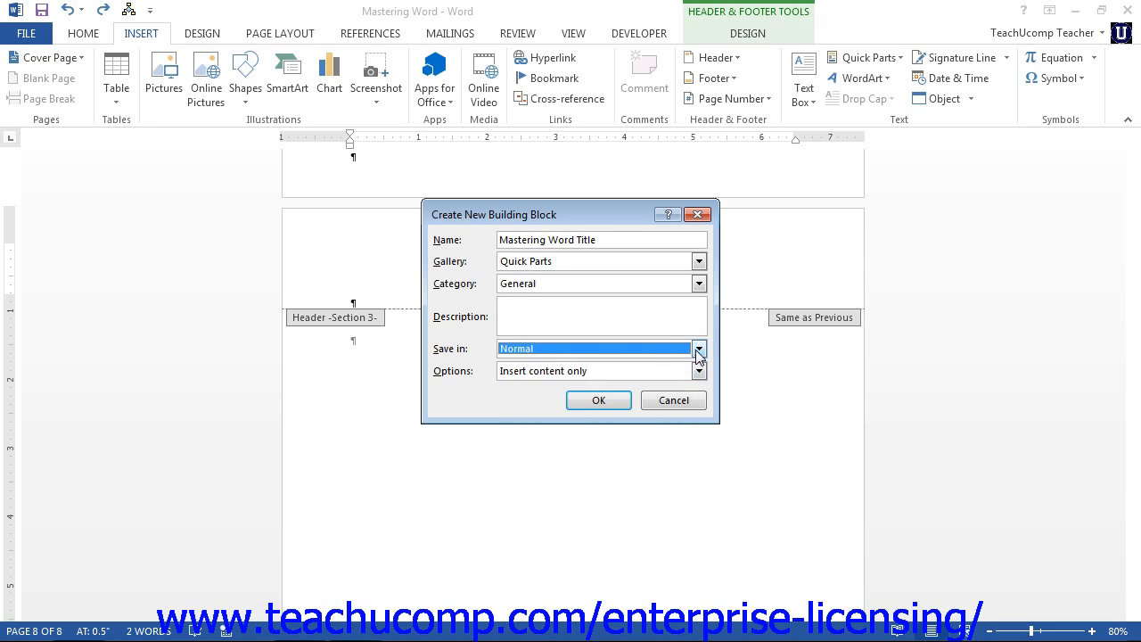
{"action": "left_click", "coordinate": [698, 349]}
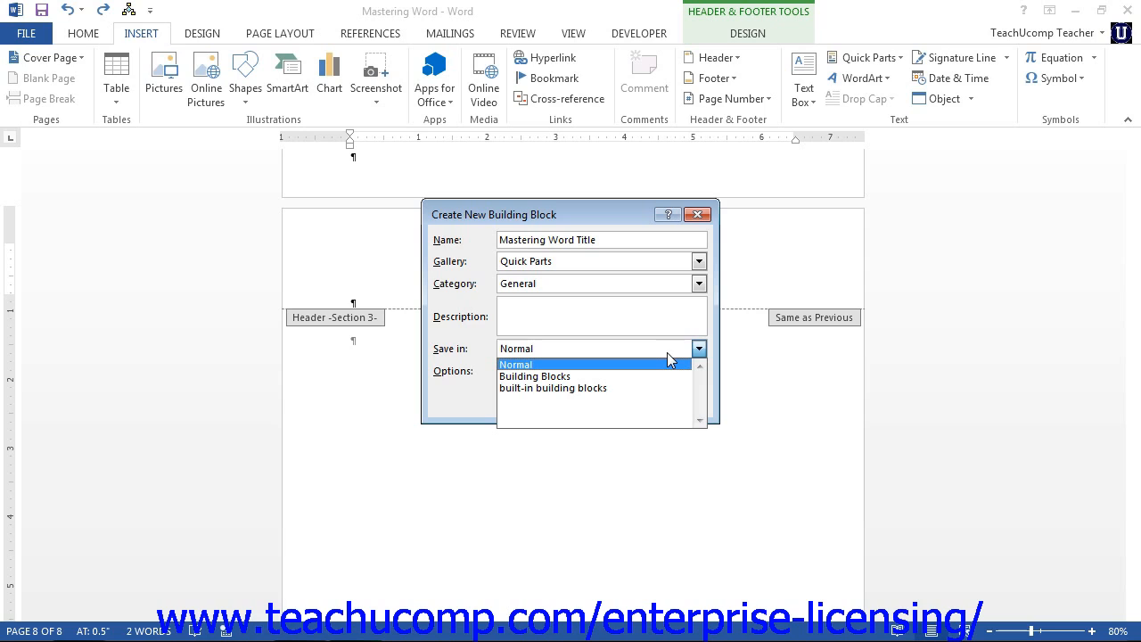
{"action": "left_click", "coordinate": [655, 363]}
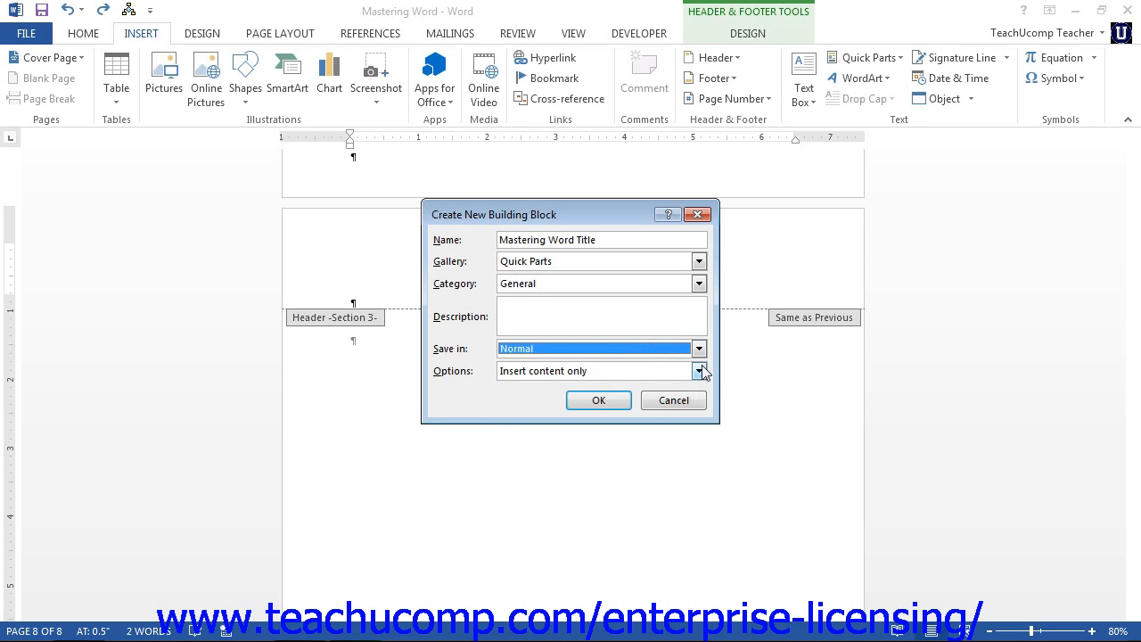
{"action": "left_click", "coordinate": [699, 371]}
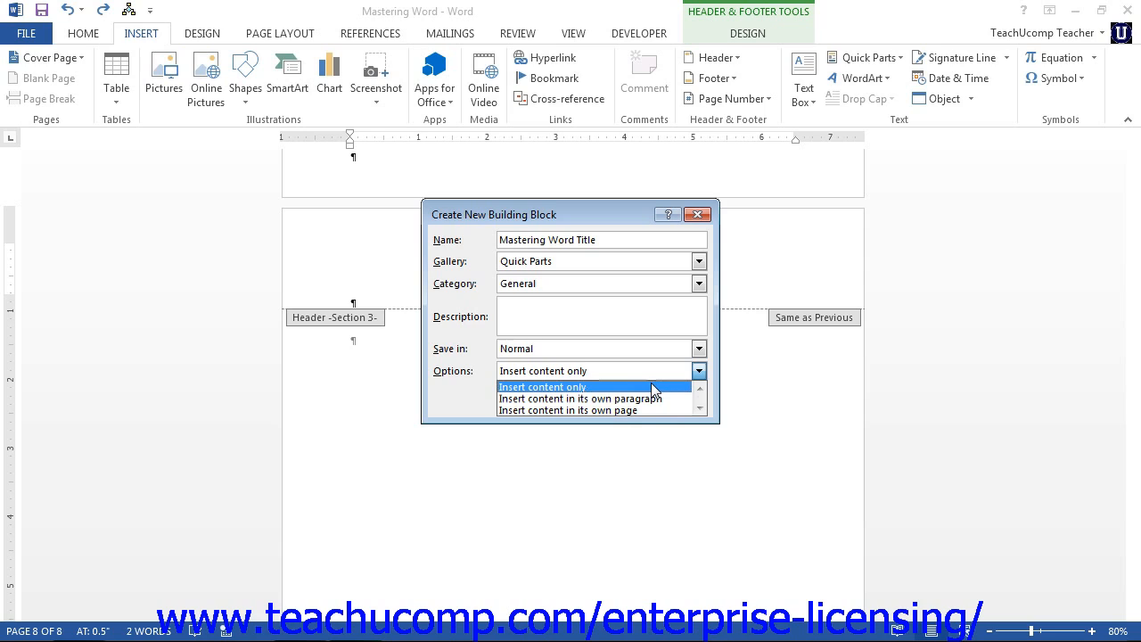
{"action": "left_click", "coordinate": [651, 386]}
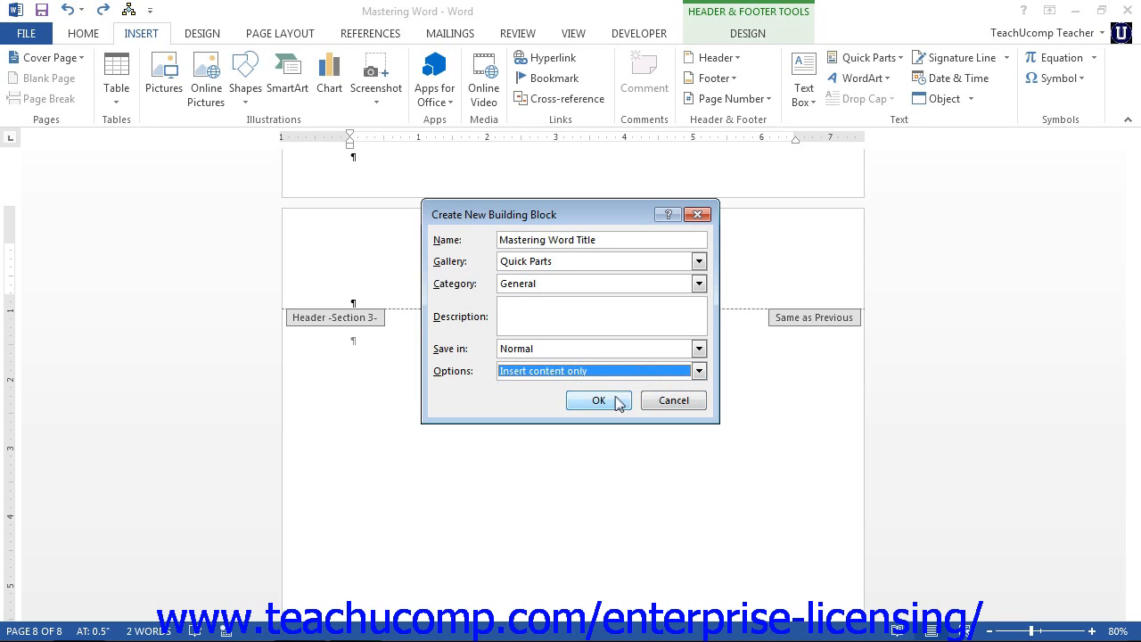
{"action": "left_click", "coordinate": [613, 400]}
{"action": "left_click", "coordinate": [565, 381]}
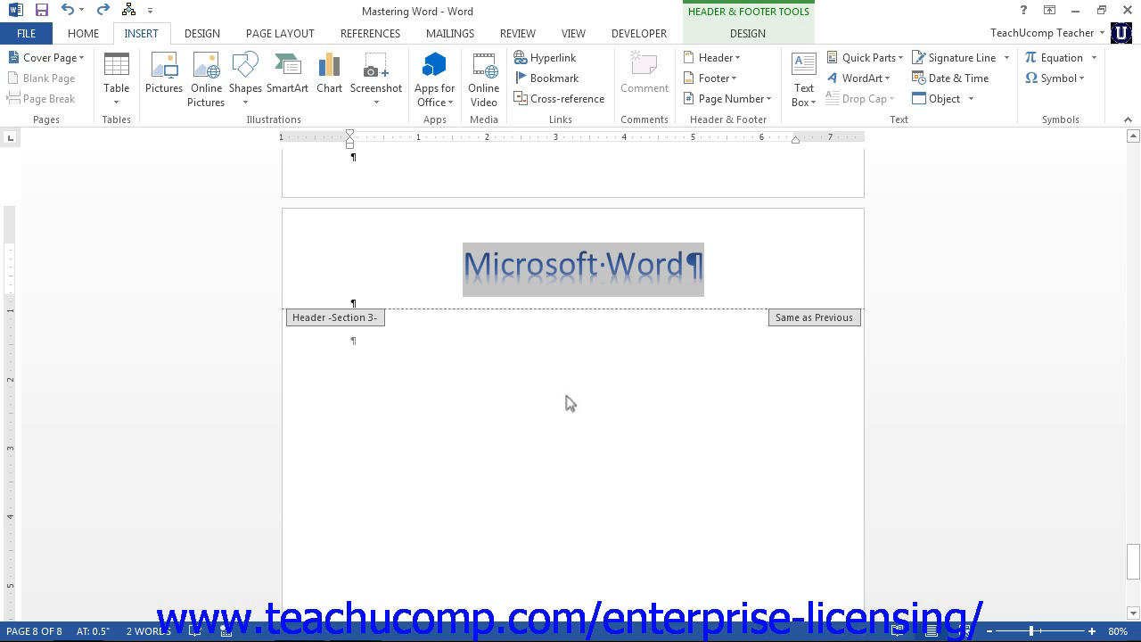
{"action": "double_click", "coordinate": [533, 473]}
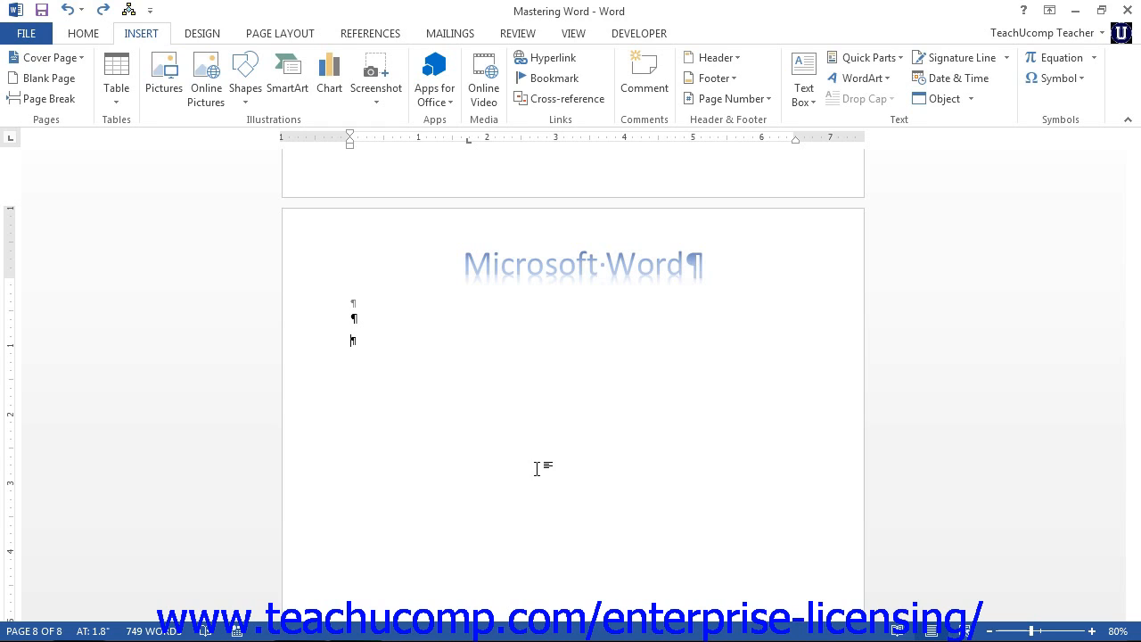
Step: In the Building Blocks Organizer, preview the Semaphore cover page and try to delete the Retrospect cover page
{"action": "left_click", "coordinate": [153, 34]}
{"action": "left_click", "coordinate": [864, 58]}
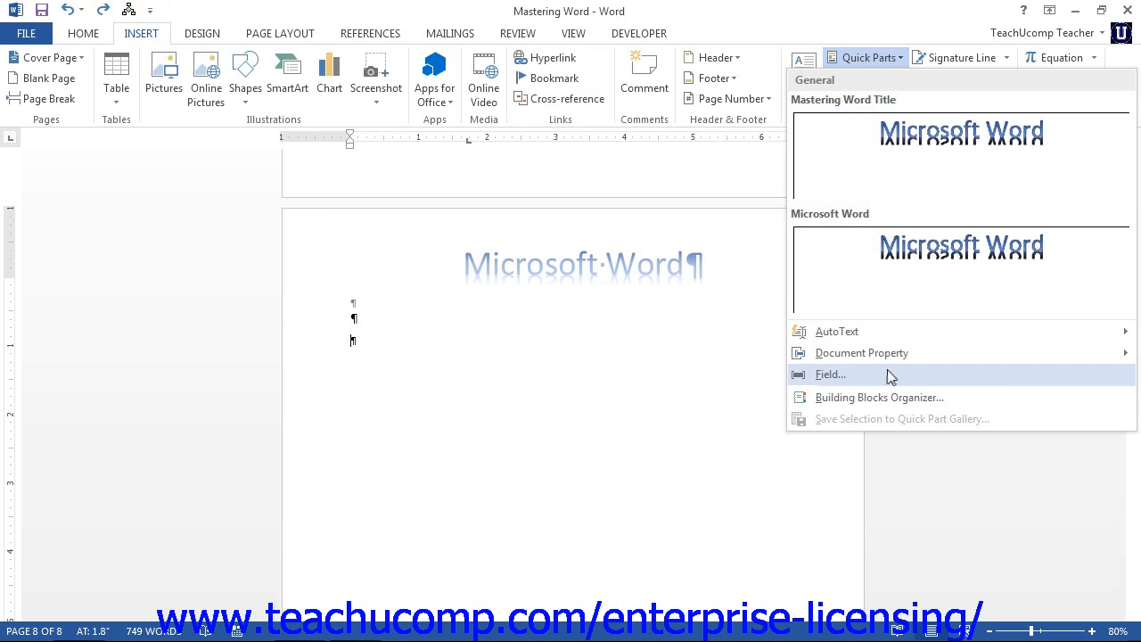
{"action": "left_click", "coordinate": [888, 398]}
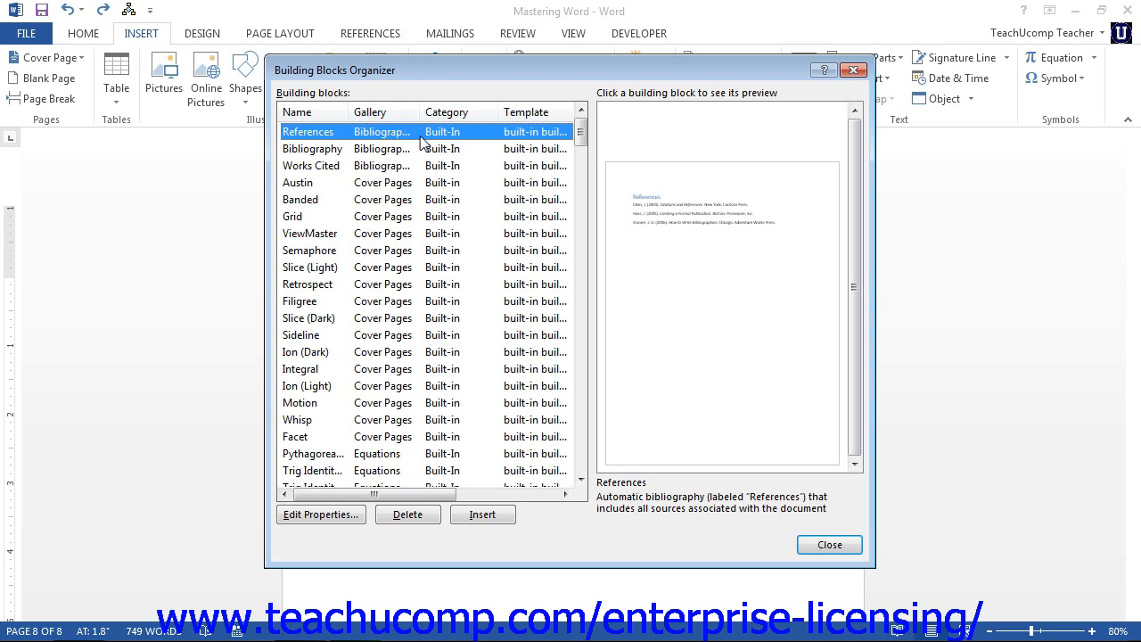
{"action": "left_click", "coordinate": [381, 250]}
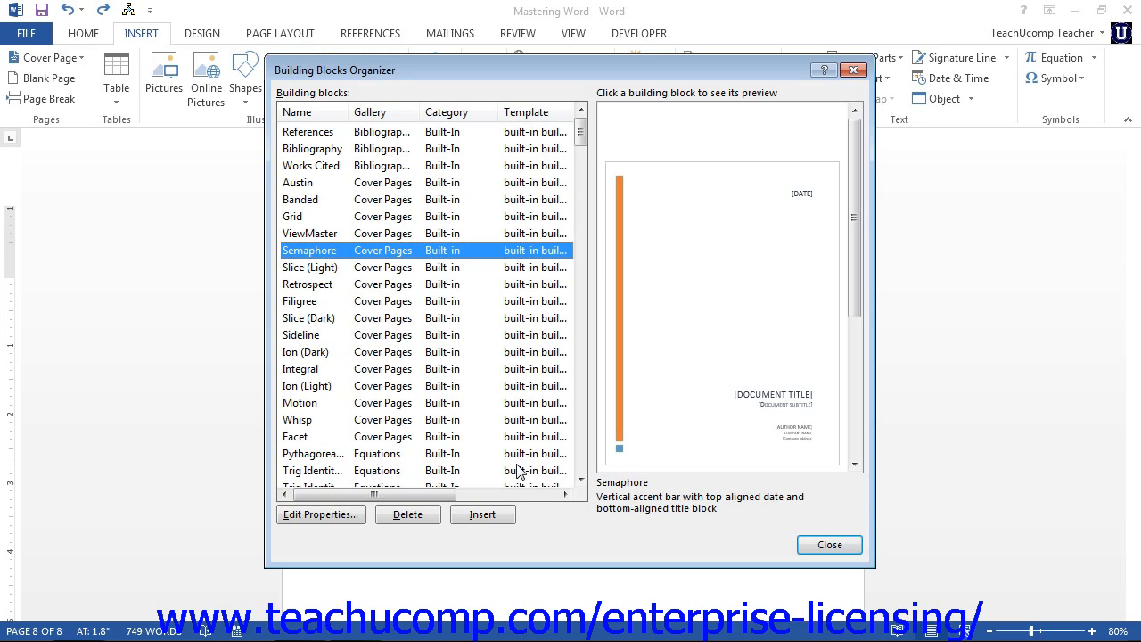
{"action": "left_click", "coordinate": [380, 284]}
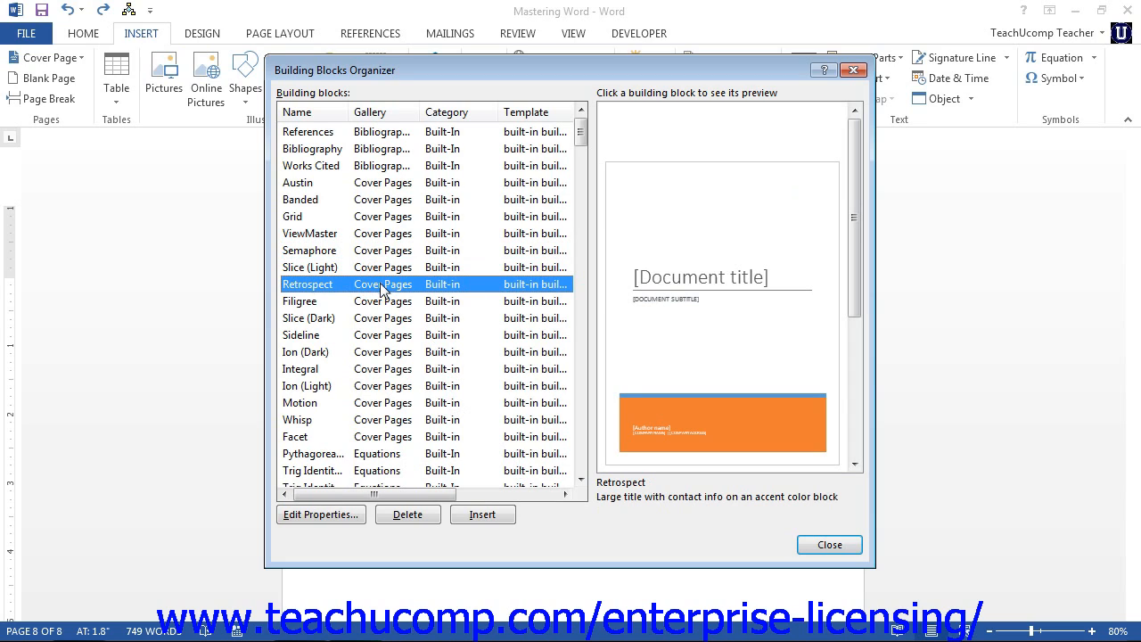
{"action": "left_click", "coordinate": [430, 514]}
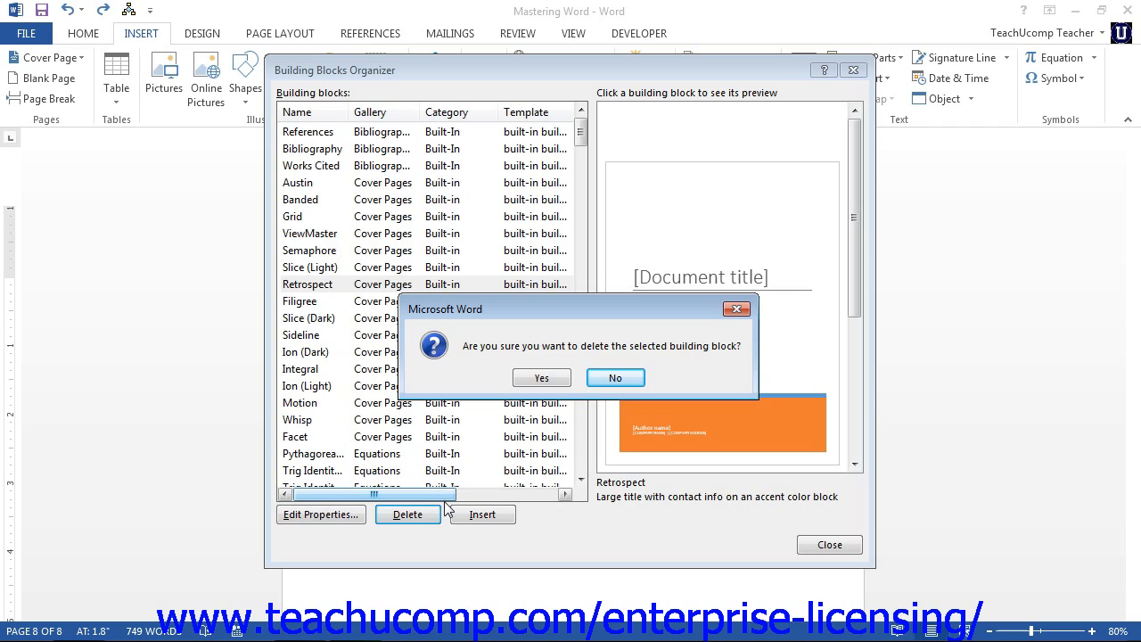
{"action": "left_click", "coordinate": [738, 309]}
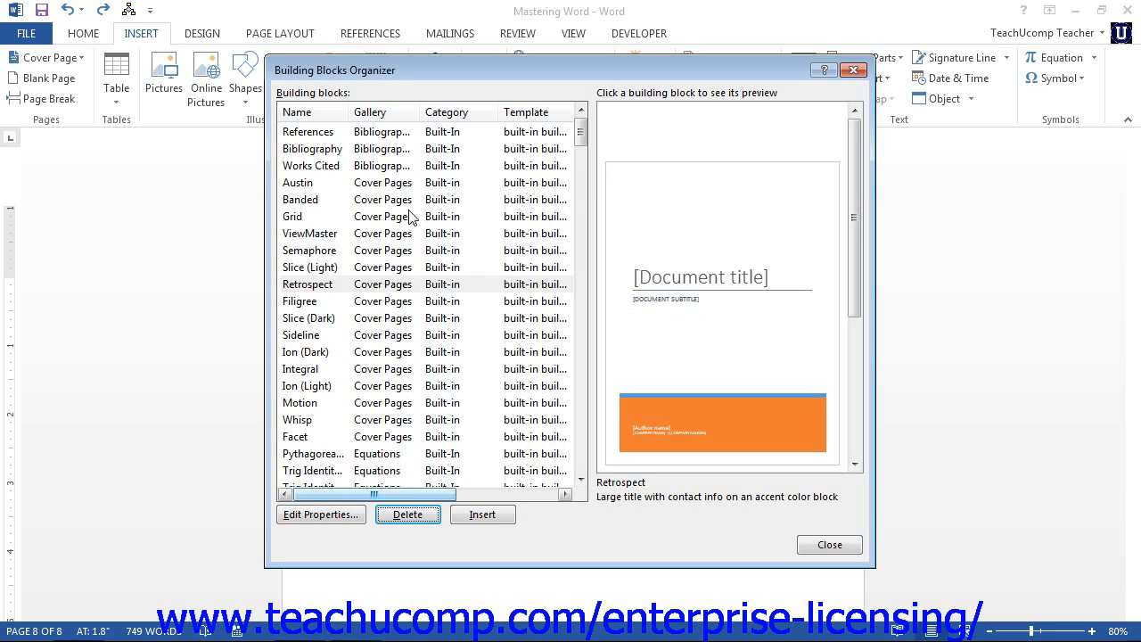
Step: Redefine the Bibliography building block with its existing properties and close the organizer
{"action": "left_click", "coordinate": [408, 154]}
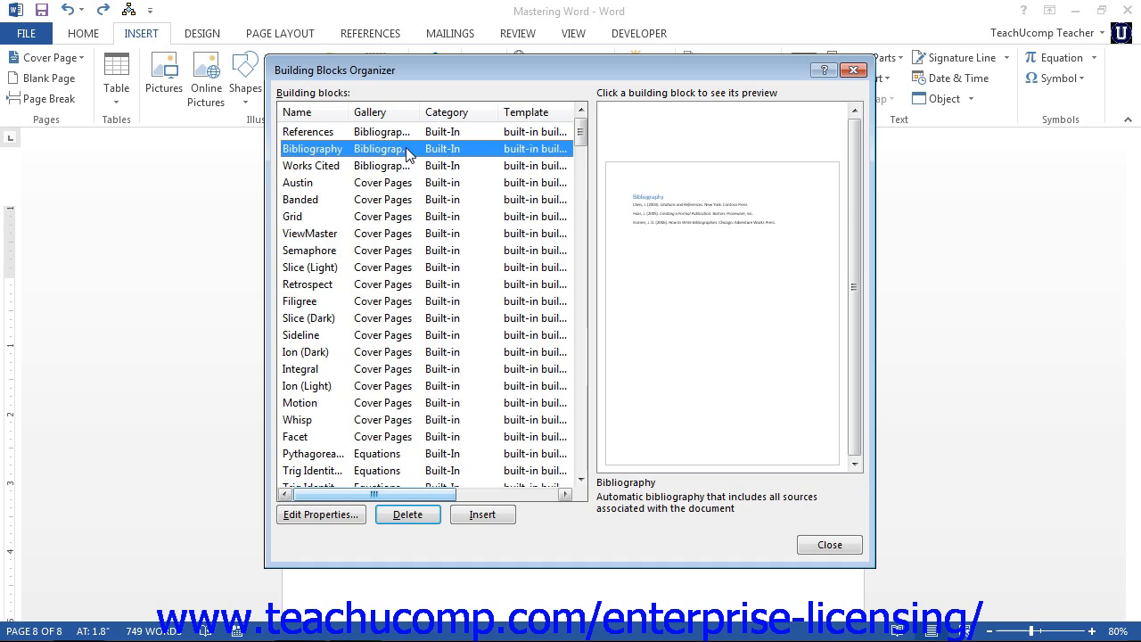
{"action": "left_click", "coordinate": [347, 516]}
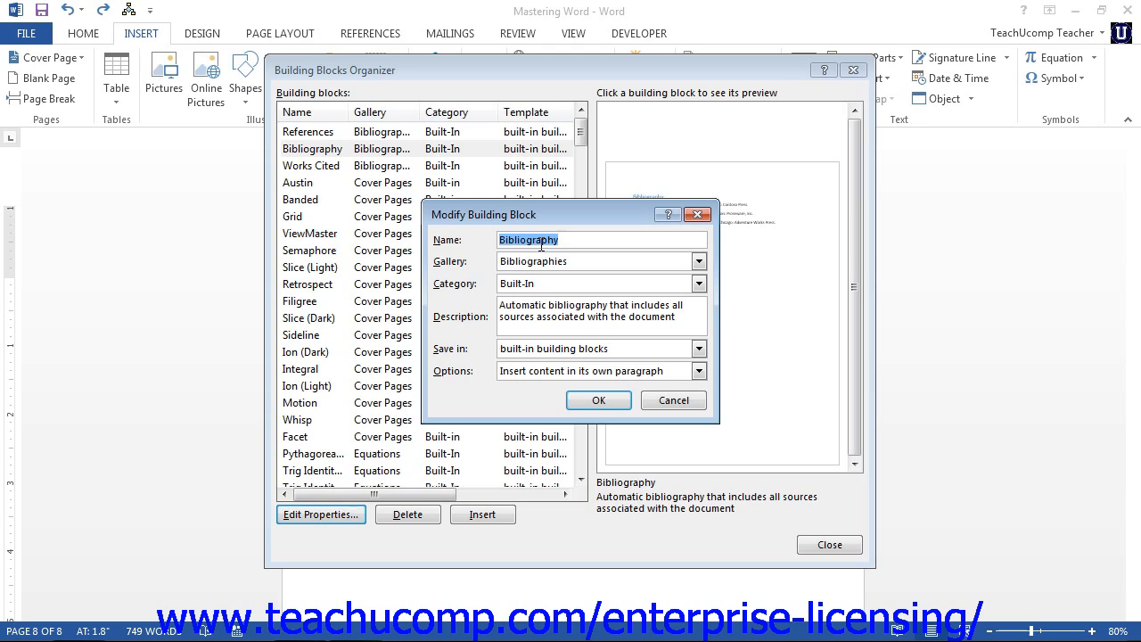
{"action": "left_click", "coordinate": [602, 402]}
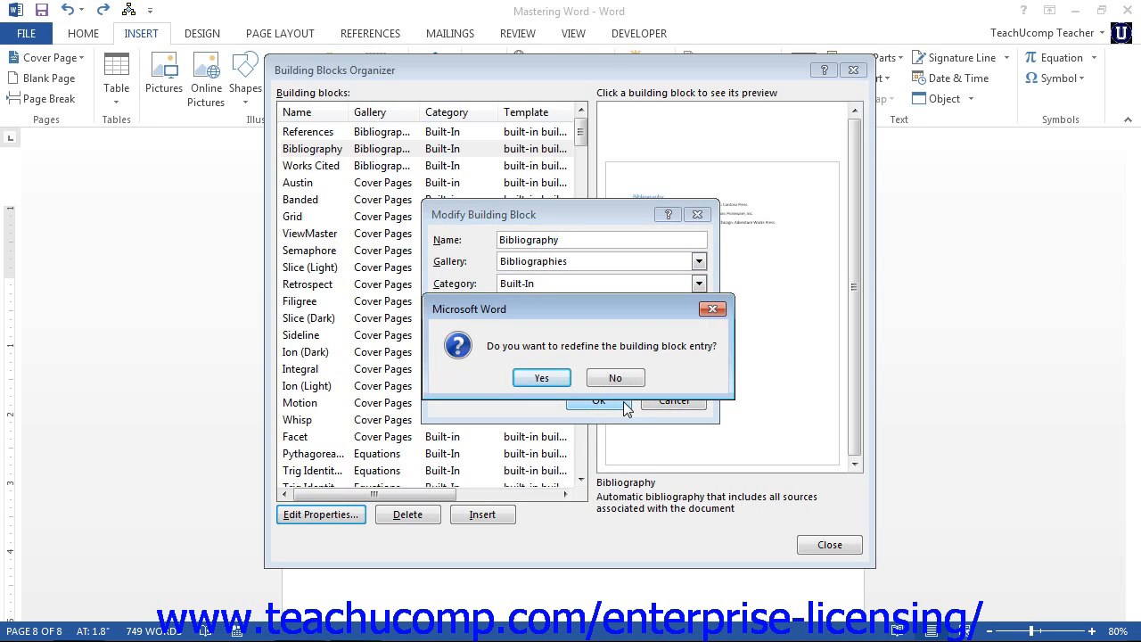
{"action": "left_click", "coordinate": [542, 378]}
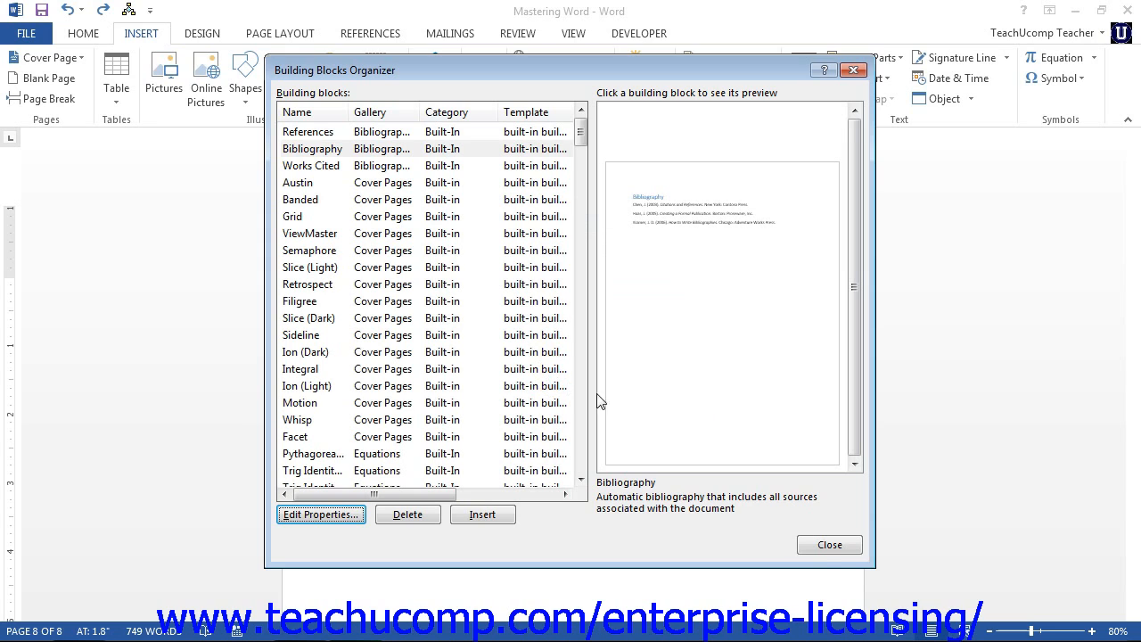
{"action": "left_click", "coordinate": [825, 546]}
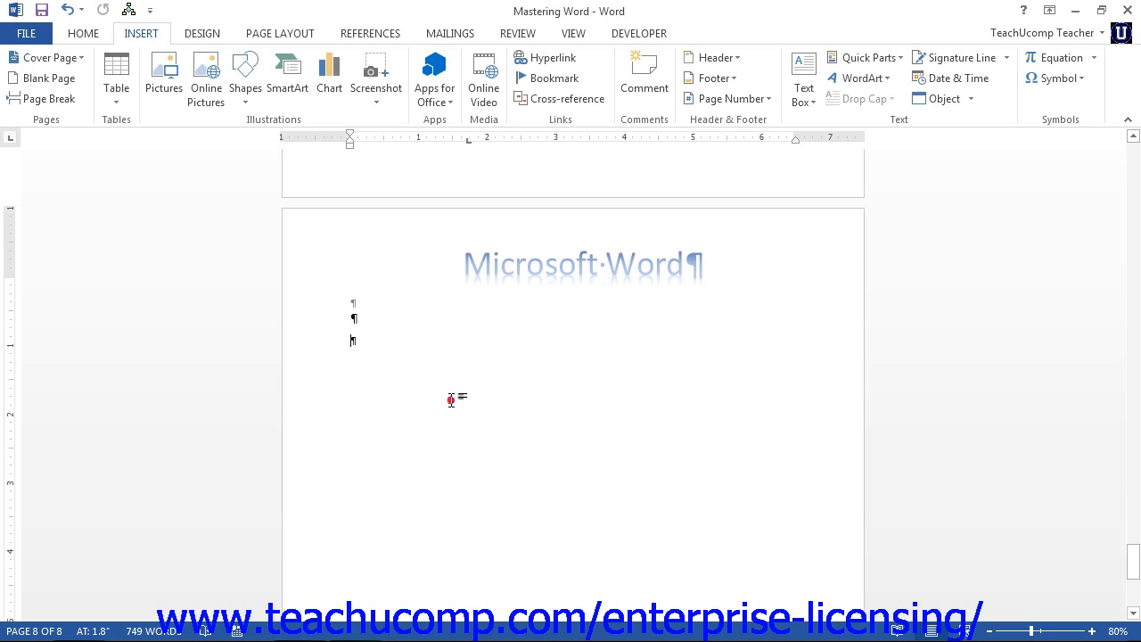
Step: Insert the Mastering Word Title building block in the page body by expanding its name, and add a second copy from the Quick Parts gallery
{"action": "type", "text": "Master"}
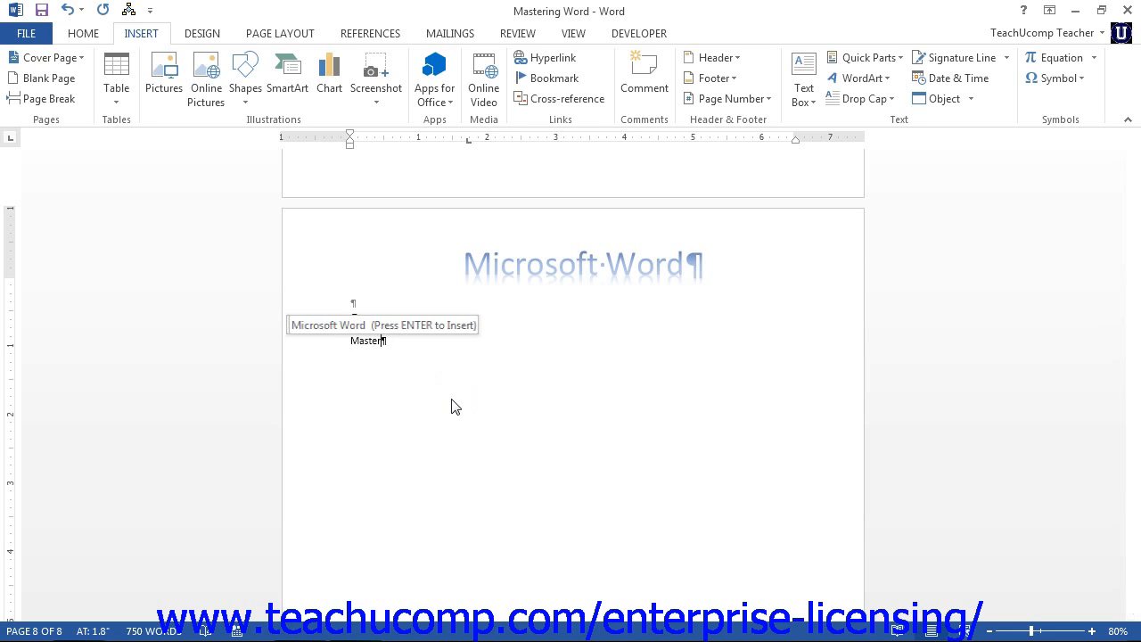
{"action": "type", "text": "ing Word Titl"}
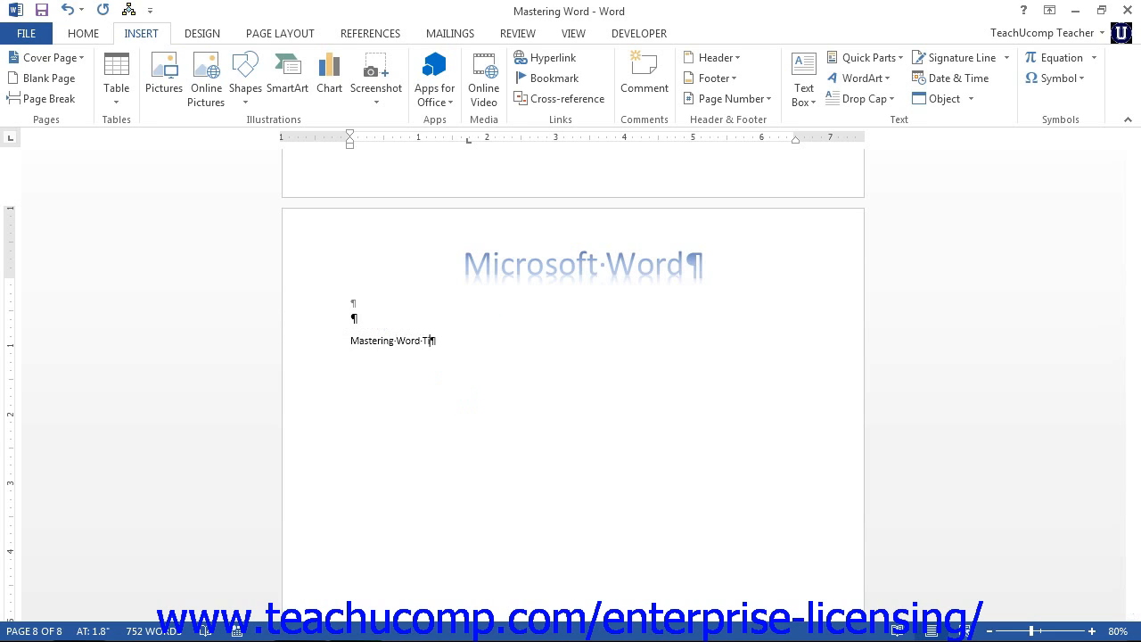
{"action": "type", "text": "e"}
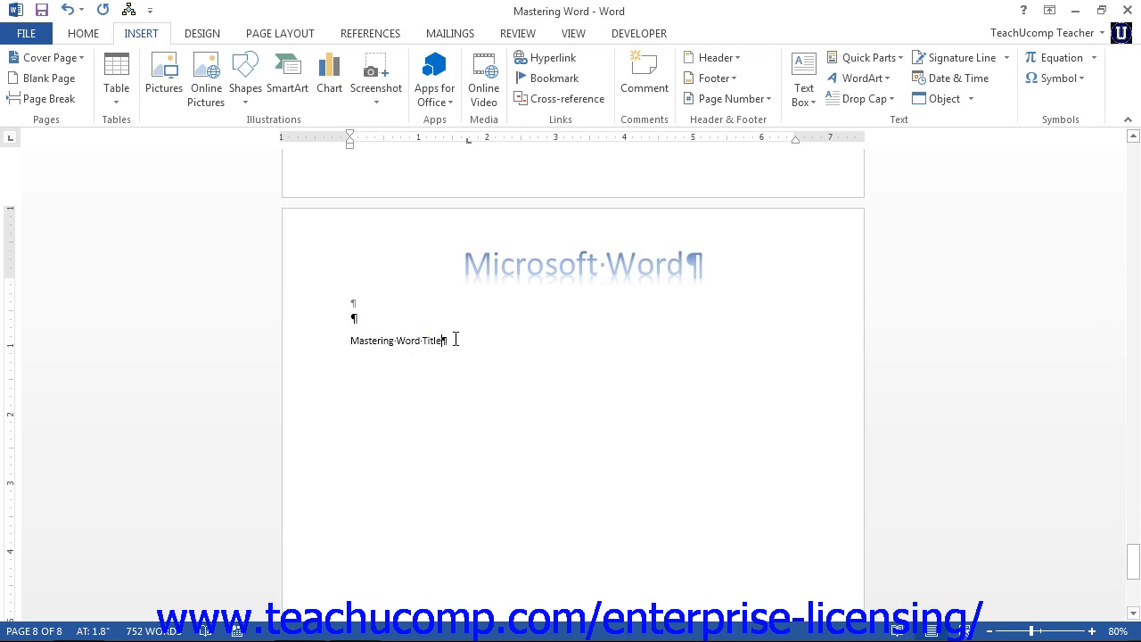
{"action": "key", "text": "F3"}
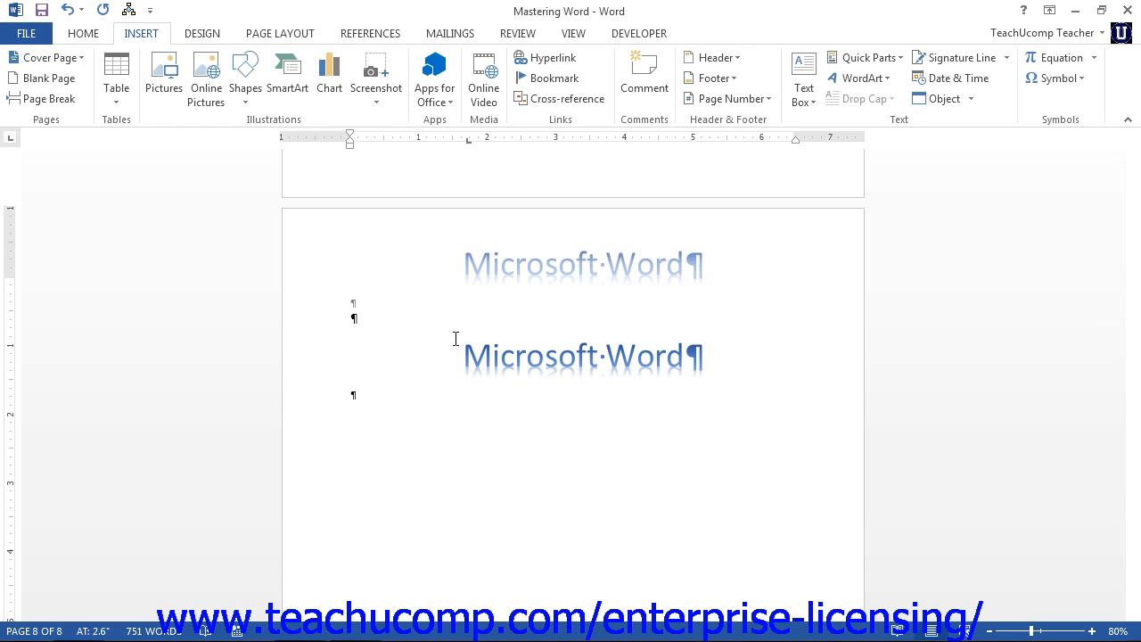
{"action": "left_click", "coordinate": [861, 59]}
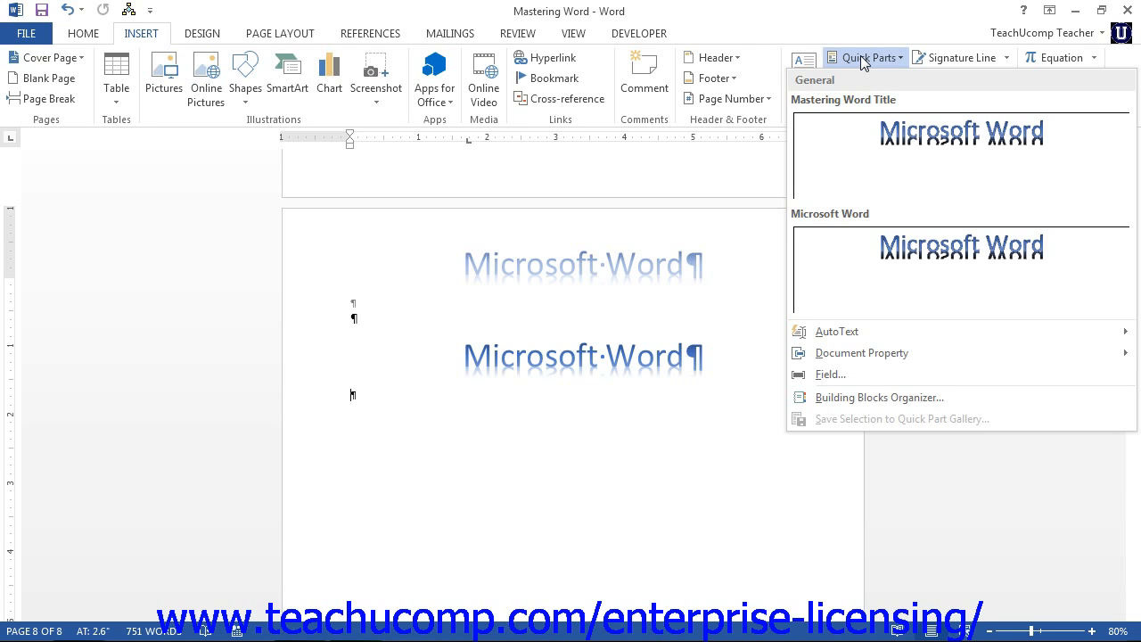
{"action": "left_click", "coordinate": [900, 151]}
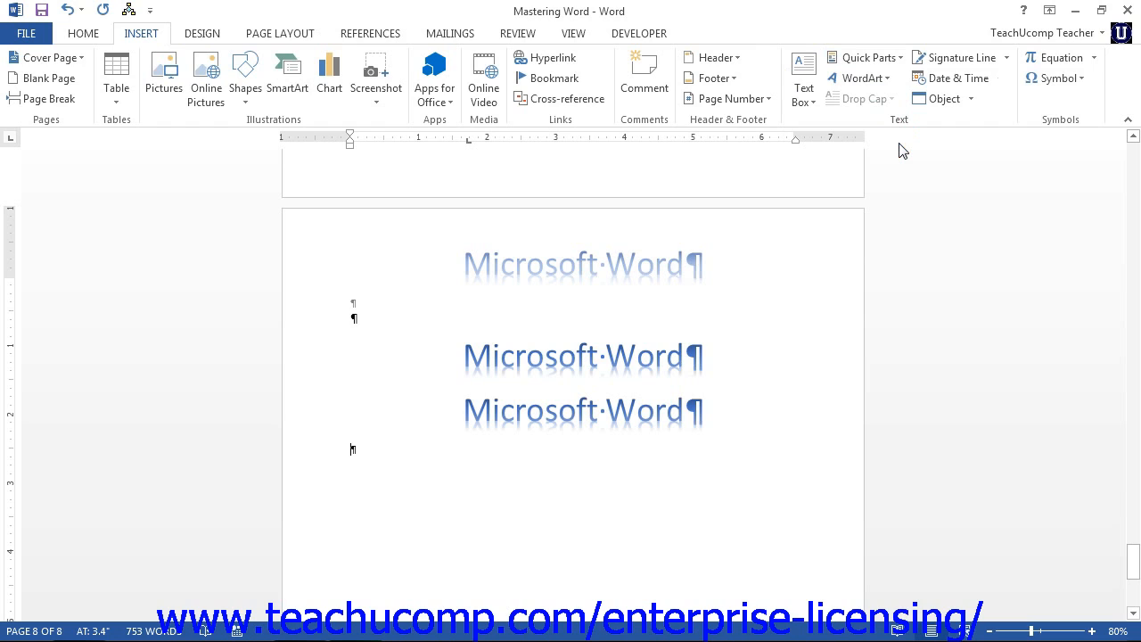